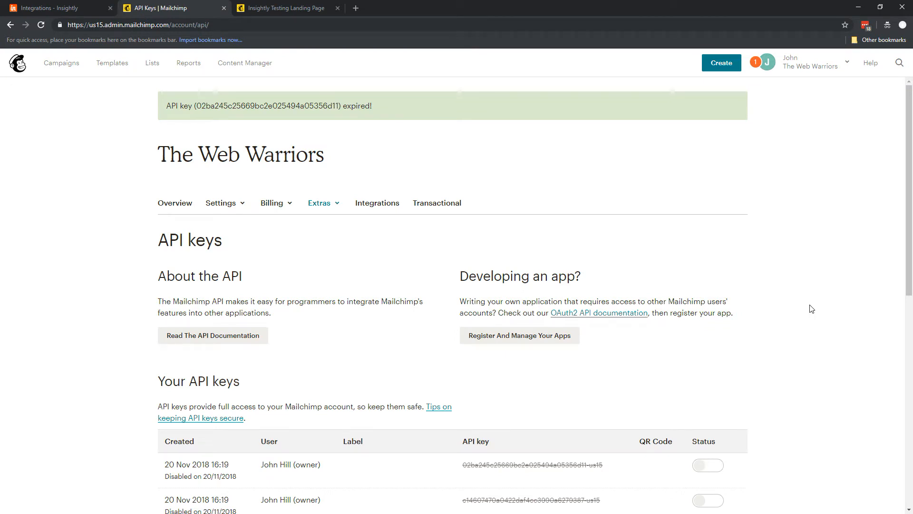
Open the Mailchimp account's API keys page and create a new API key
click(845, 65)
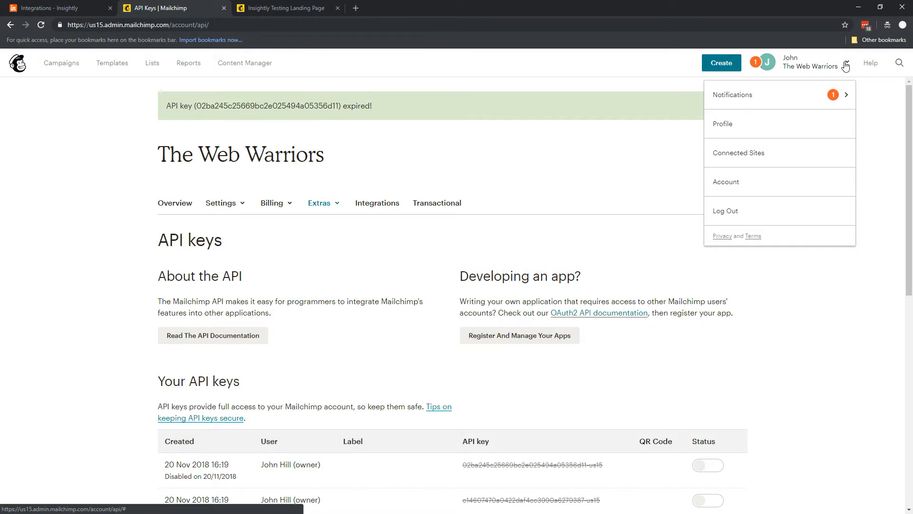
click(735, 188)
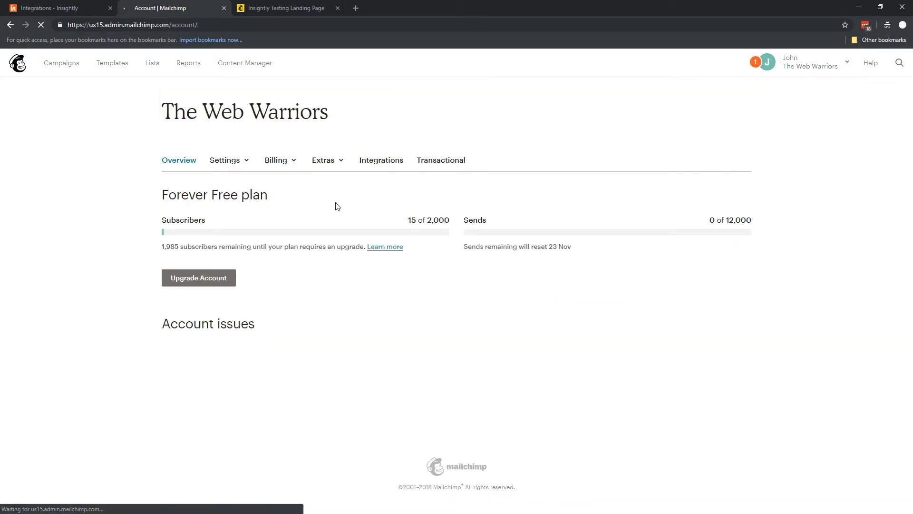
click(332, 165)
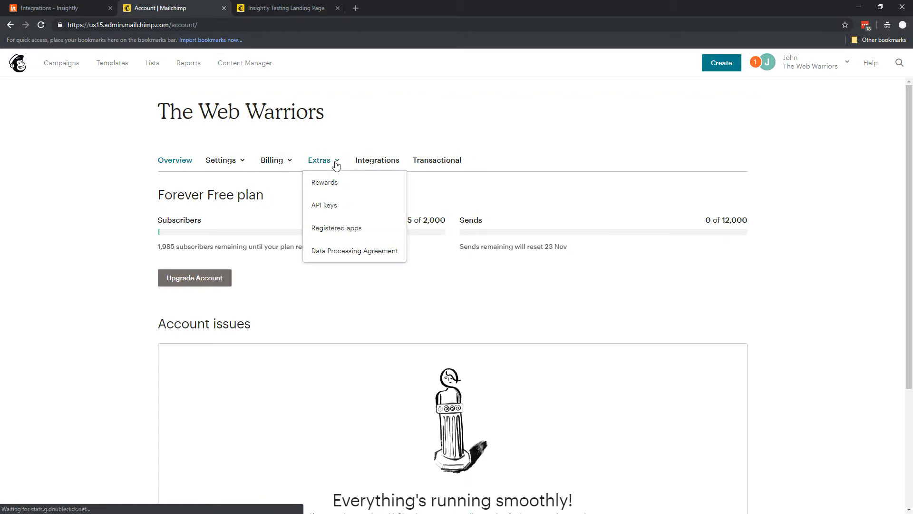
click(324, 207)
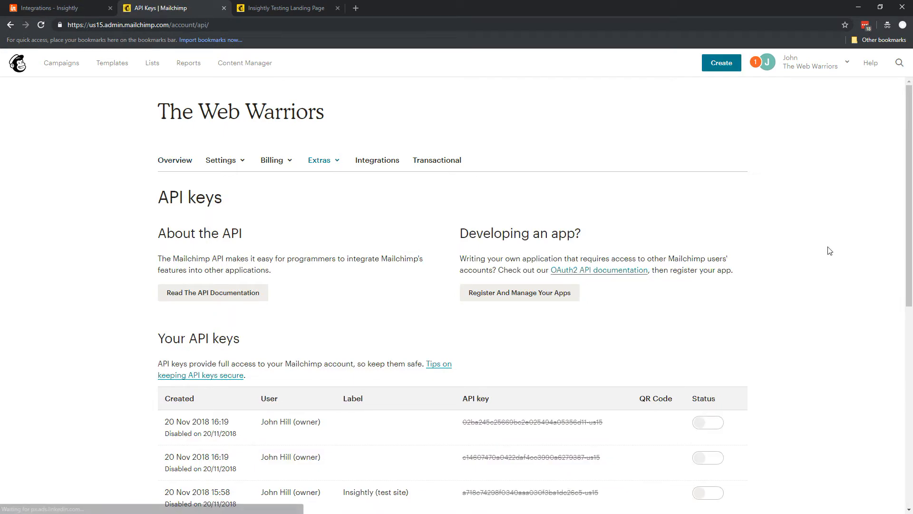
scroll(832, 254, down, 5)
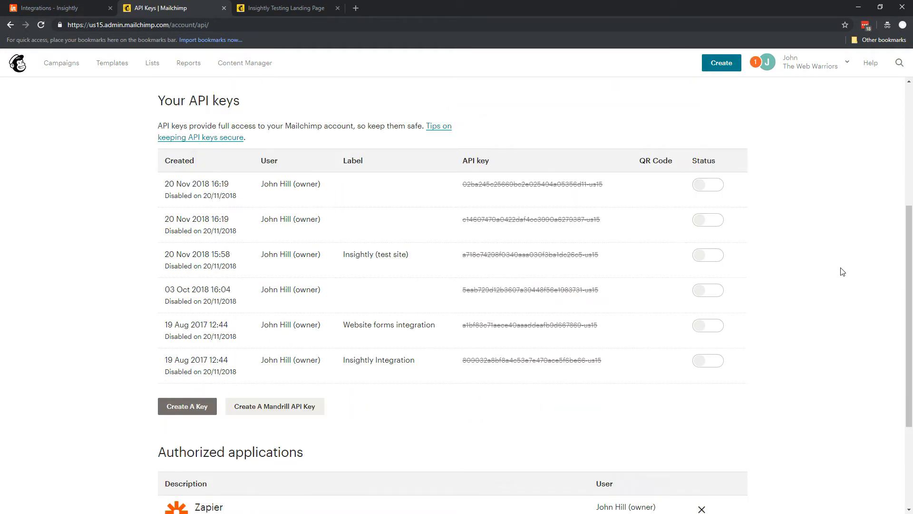
scroll(843, 271, down, 1)
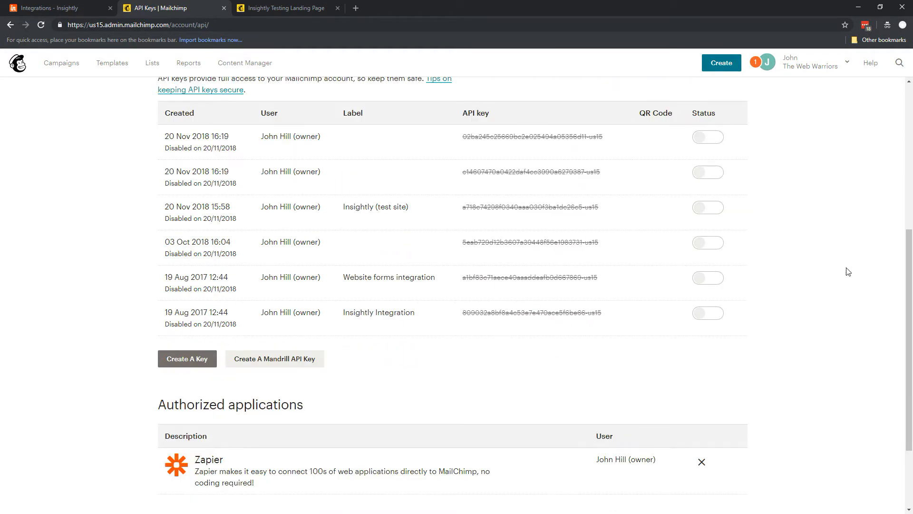
click(183, 360)
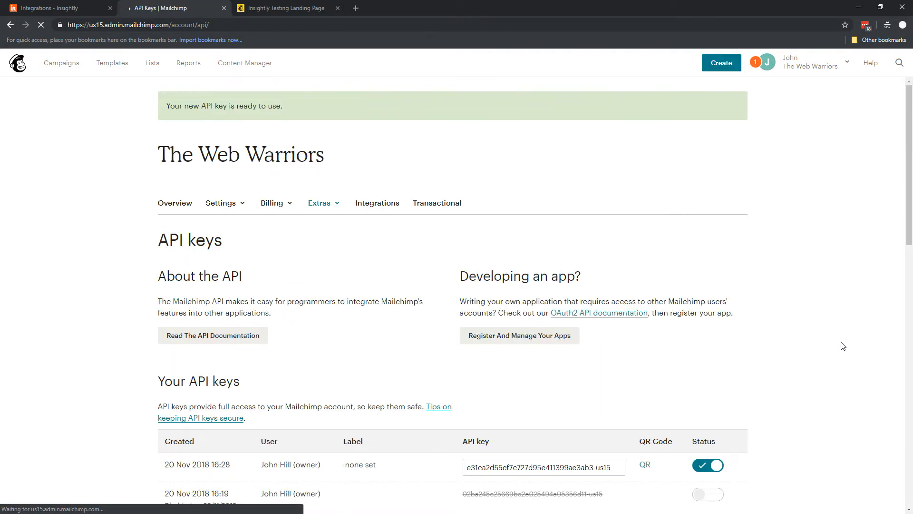
Copy the newly created API key from the top row of the API keys table
scroll(845, 342, down, 5)
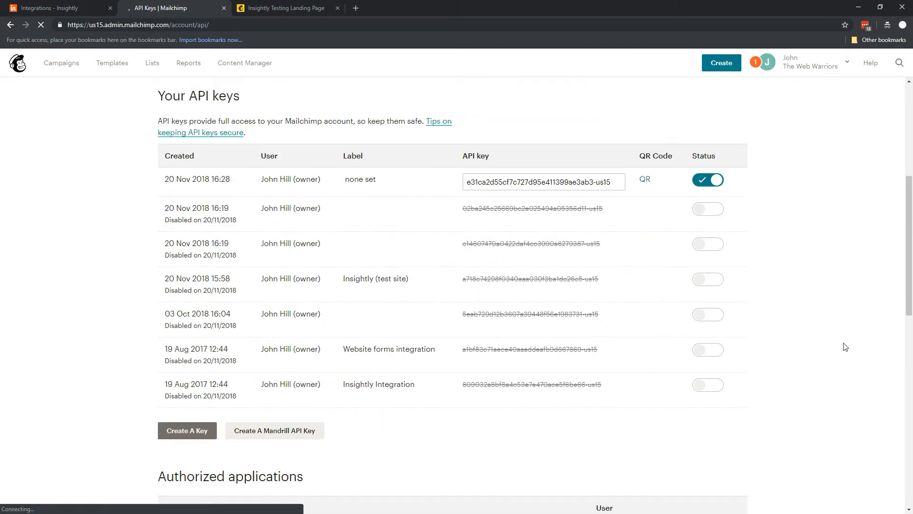
click(480, 181)
drag(480, 181, 618, 184)
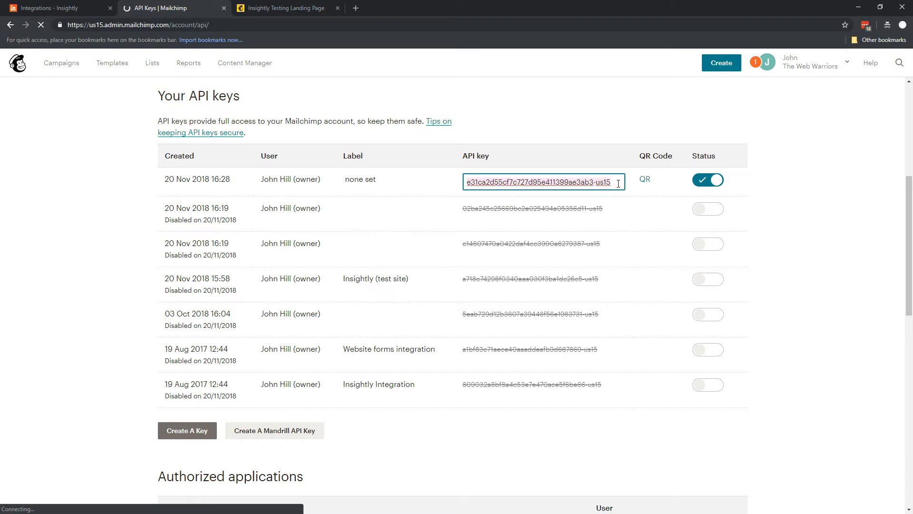
right_click(591, 184)
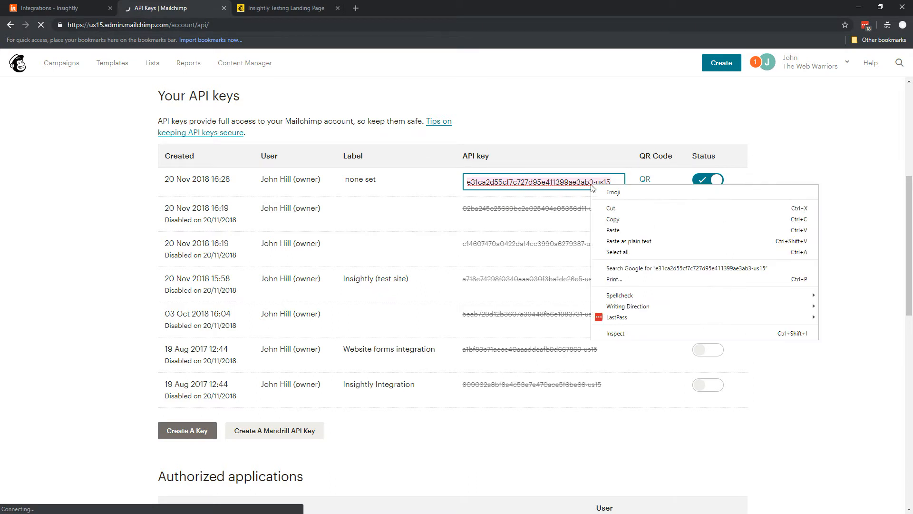
click(603, 216)
click(359, 199)
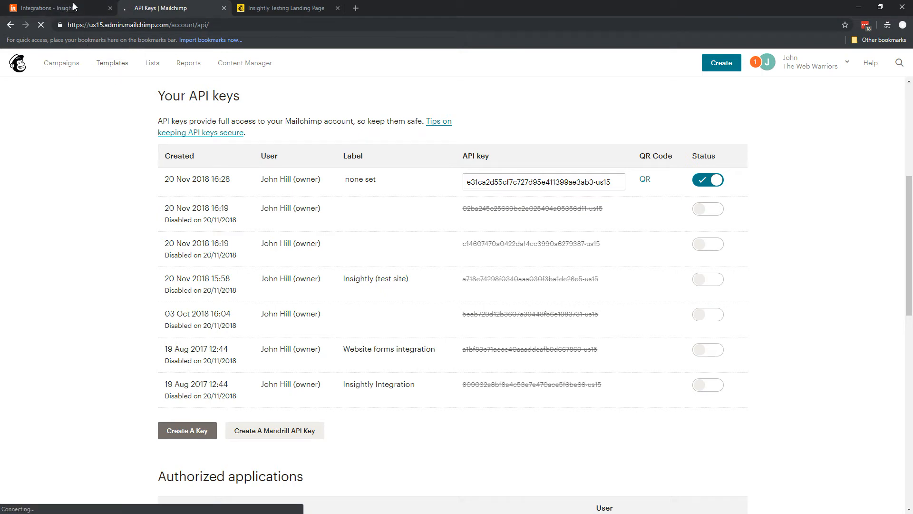
Switch to Insightly and open the MailChimp integration from the Integration List in System Settings
click(62, 5)
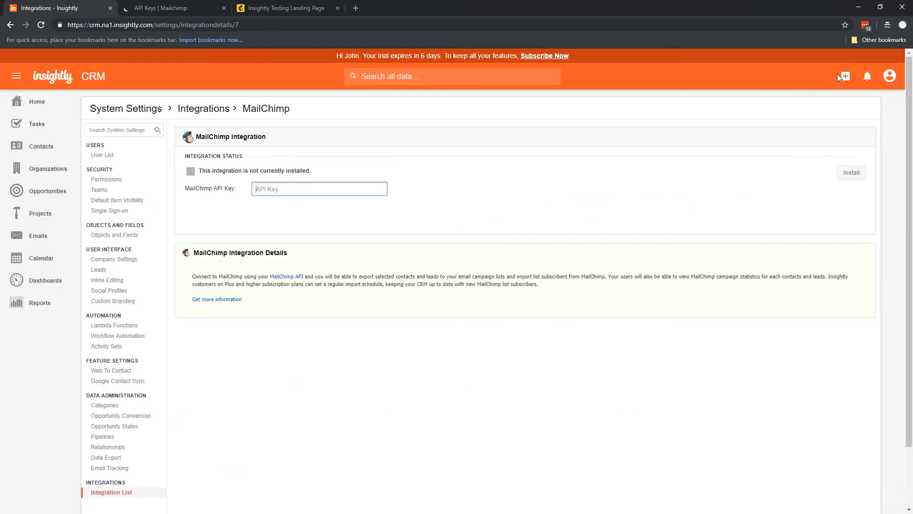
click(890, 76)
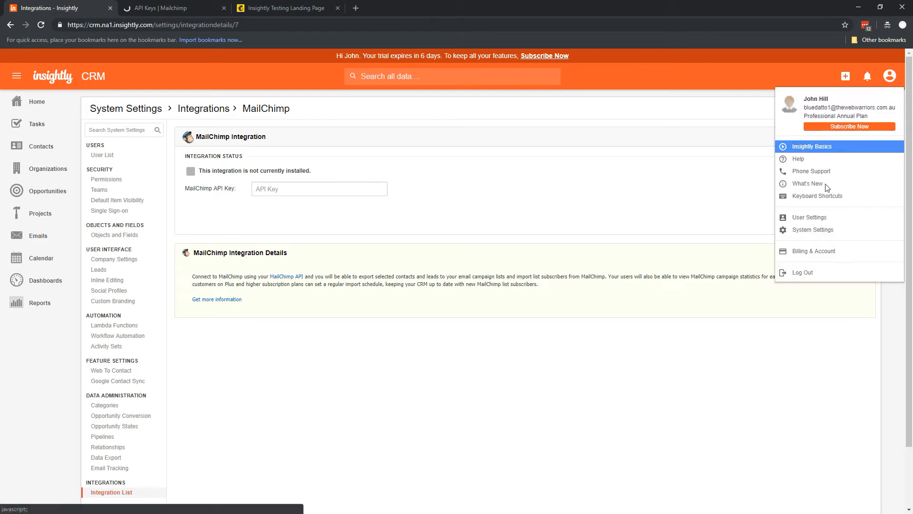
click(809, 230)
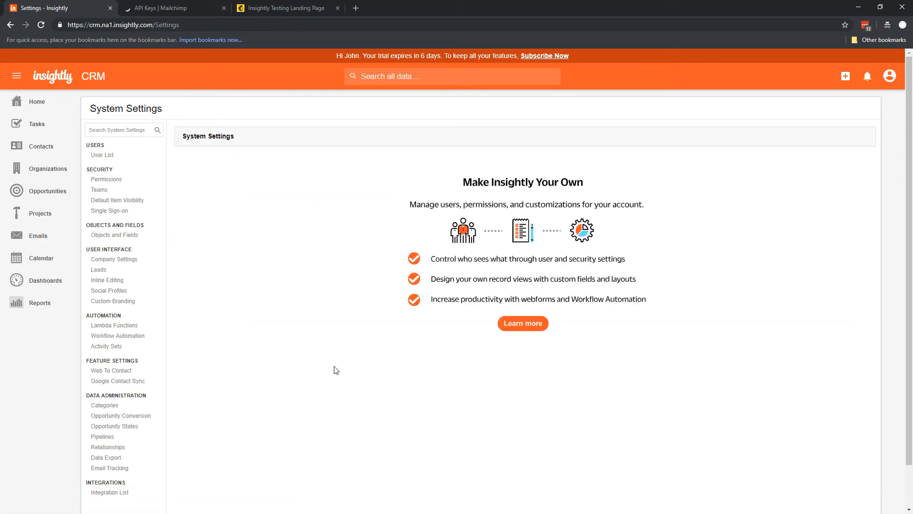
scroll(101, 306, down, 2)
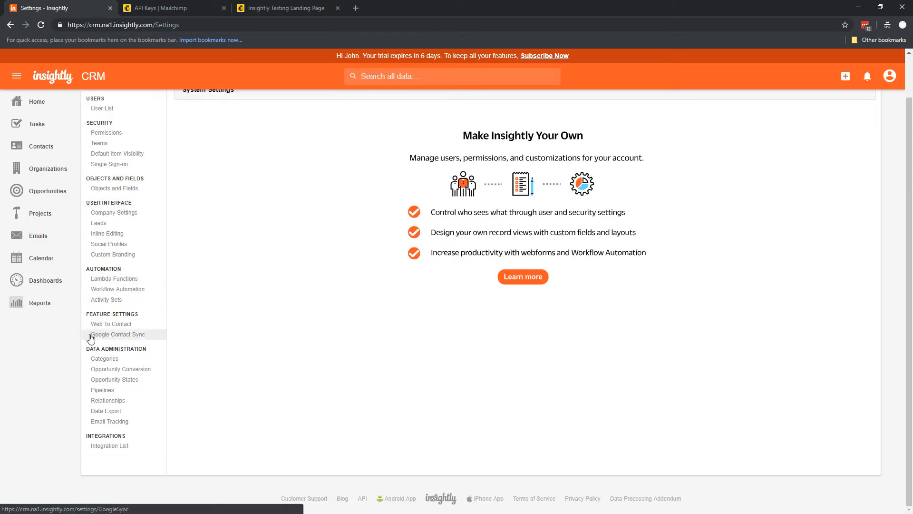
click(107, 448)
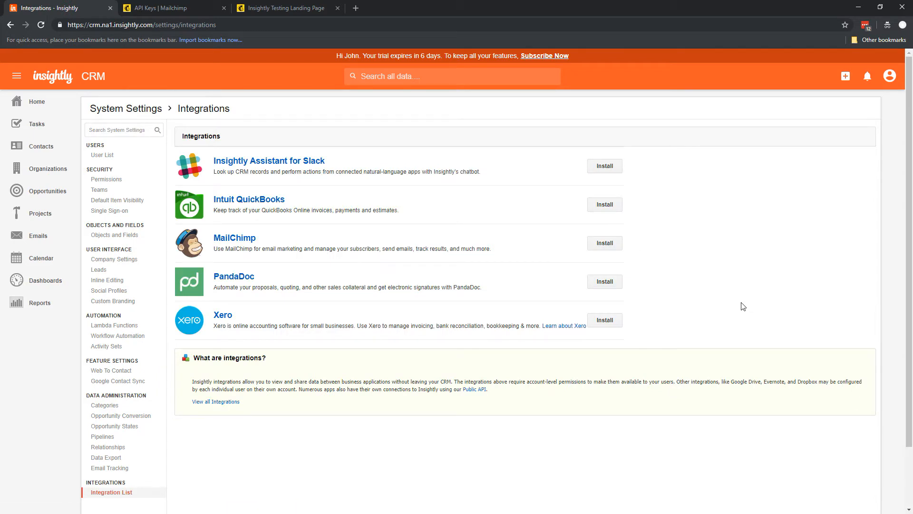
click(237, 241)
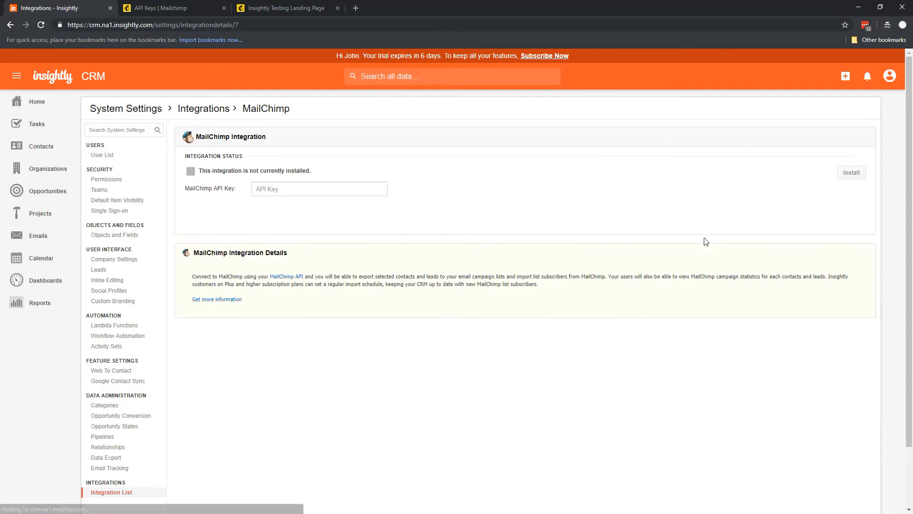
Paste the copied API key into the MailChimp API Key field as plain text and install the integration
click(268, 187)
right_click(278, 190)
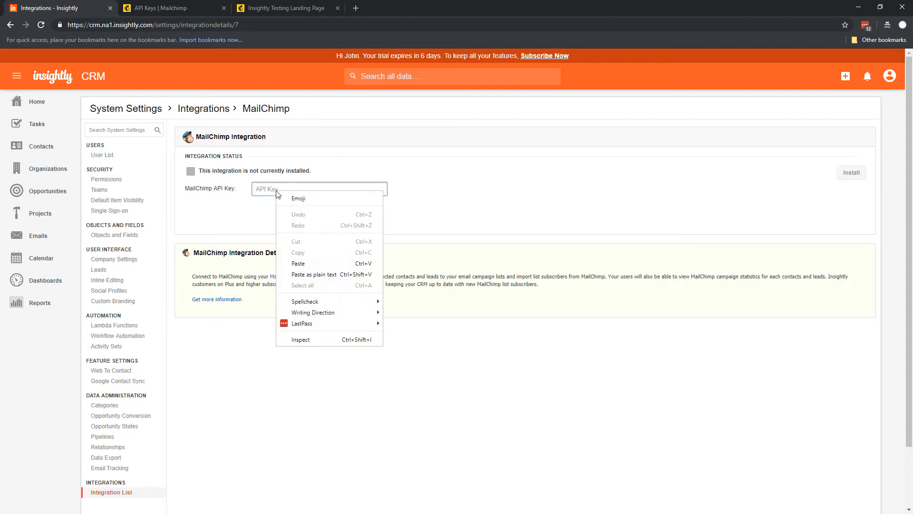
click(305, 274)
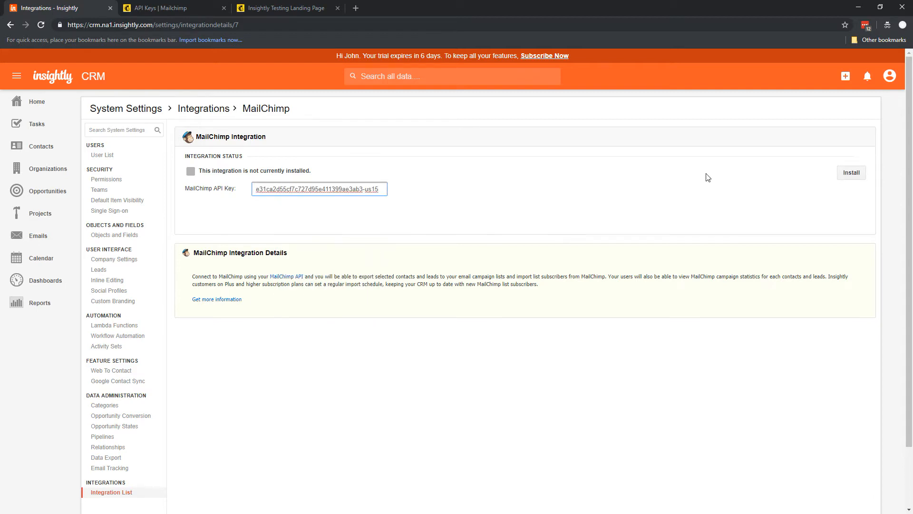
click(849, 174)
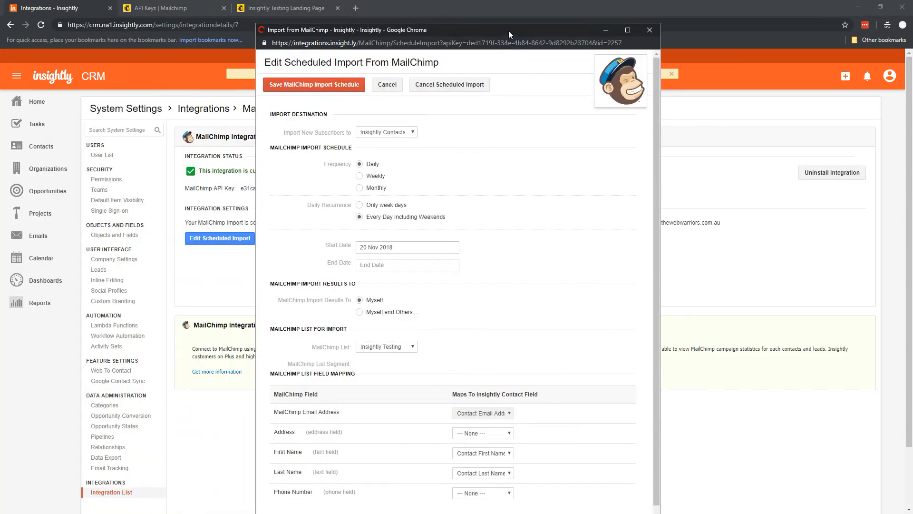
Review the scheduled import options, keeping Insightly Contacts as destination and Insightly Testing as the MailChimp list, and save the import schedule
mouse_move(503, 21)
mouse_down()
mouse_move(504, 80)
mouse_move(490, 18)
mouse_up()
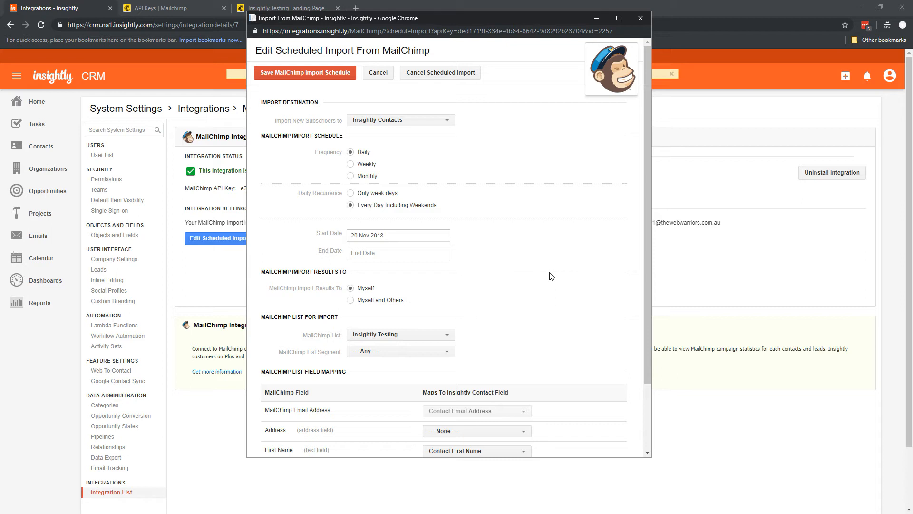
click(447, 120)
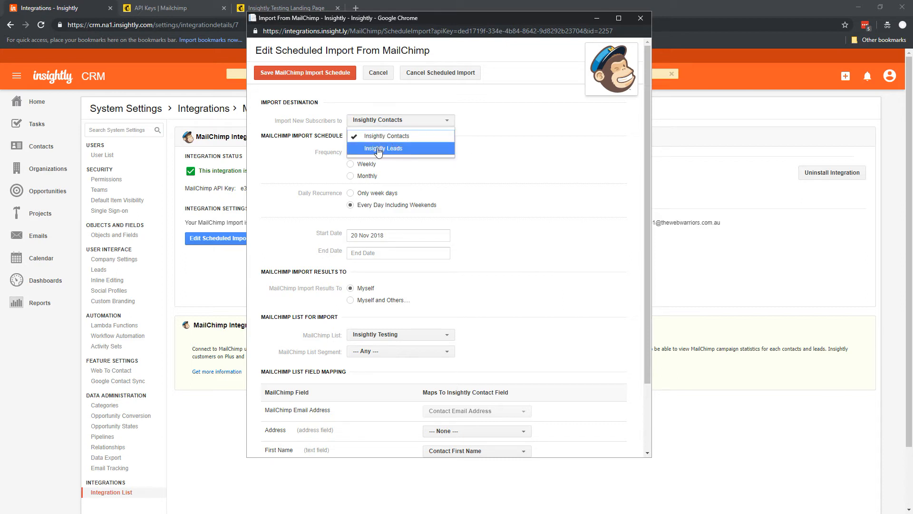
click(585, 157)
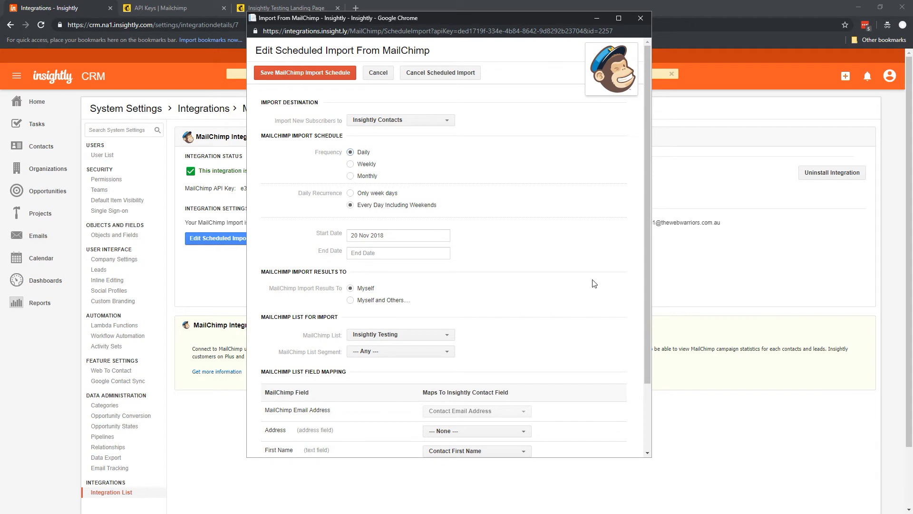
scroll(593, 282, down, 2)
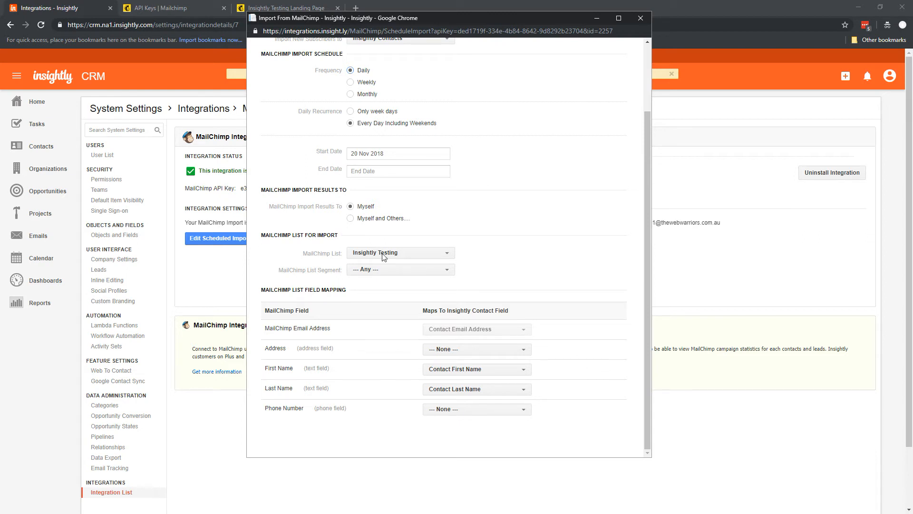
click(447, 253)
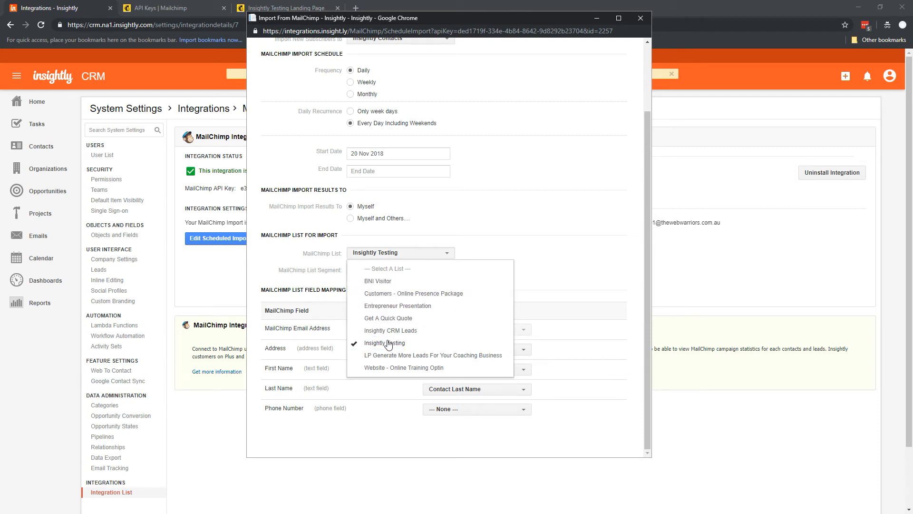
click(598, 274)
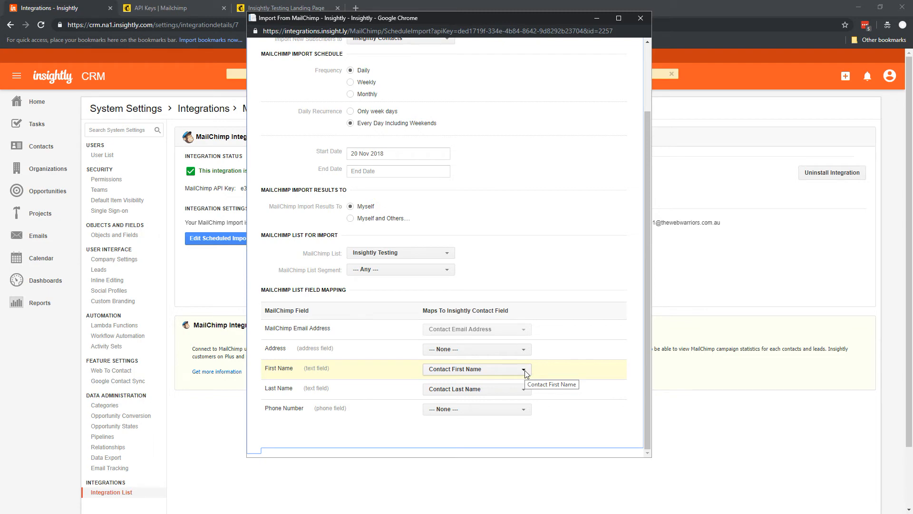
drag(647, 420, 656, 260)
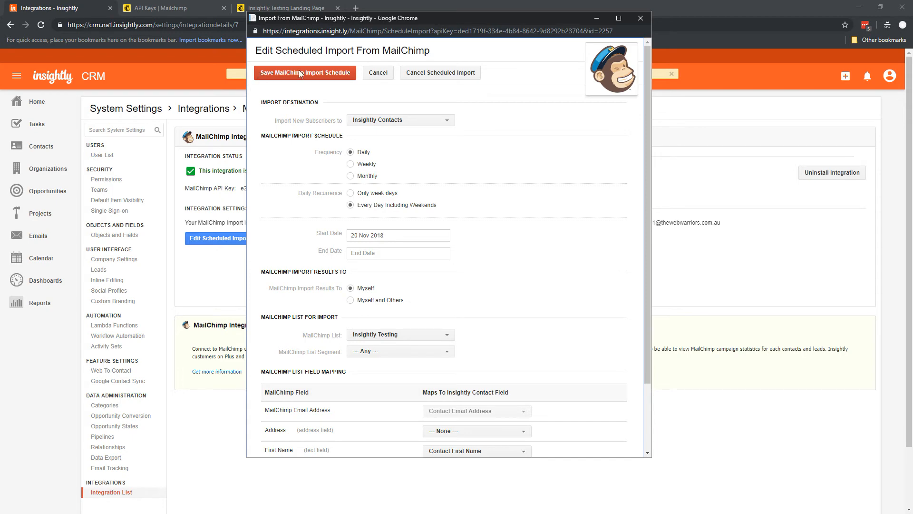
click(335, 76)
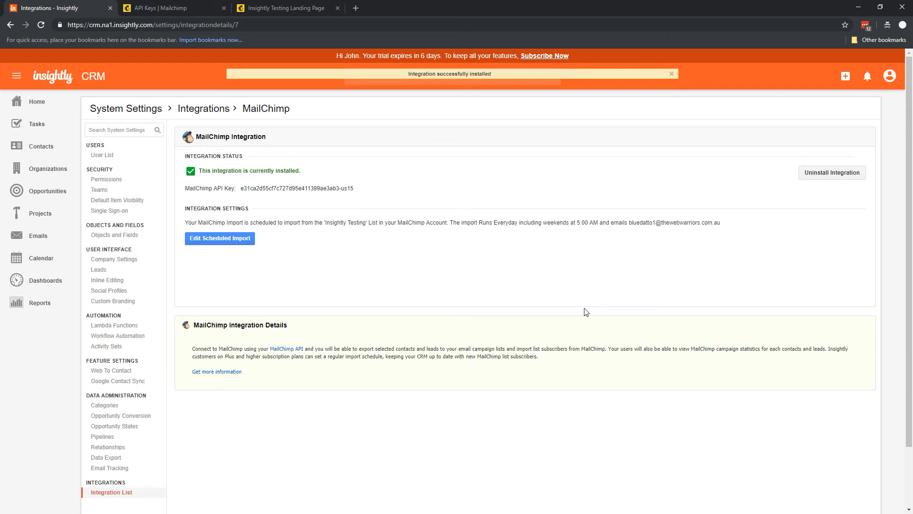
Show the Insightly contacts in the New Contacts (this week) list view
click(38, 148)
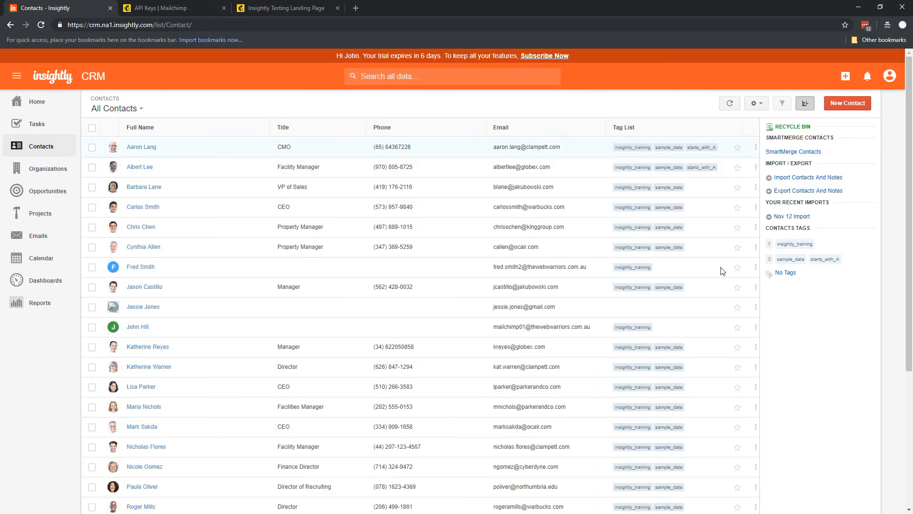
click(141, 109)
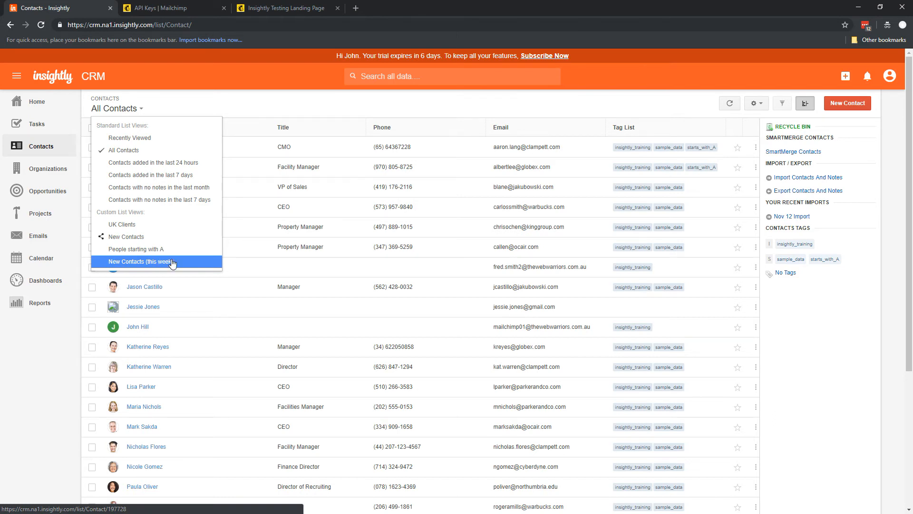
click(161, 265)
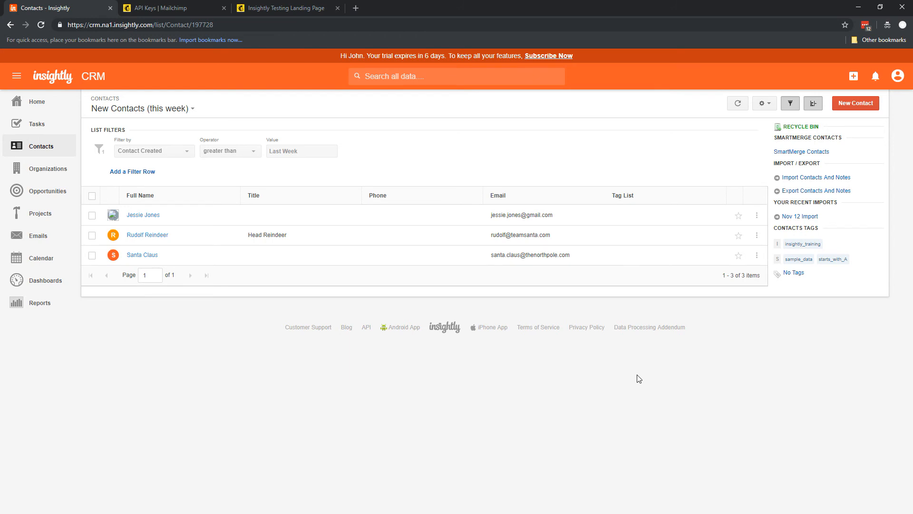
Export all contacts in the New Contacts (this week) view to the MailChimp list Insightly Testing, keeping the default segment and field mapping
click(92, 196)
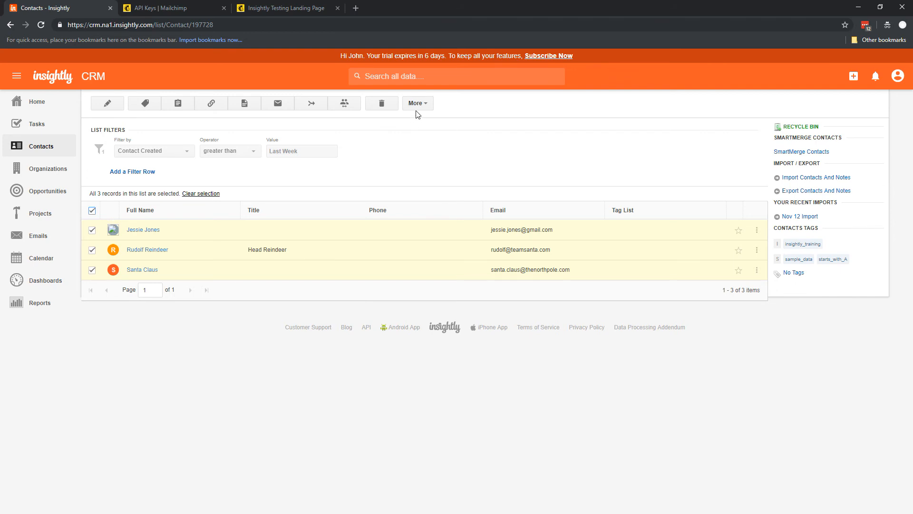
click(428, 104)
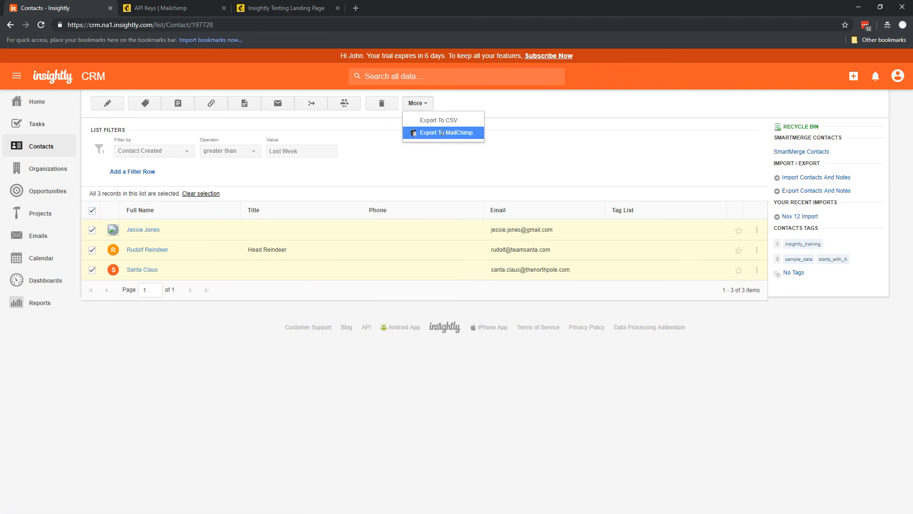
click(439, 133)
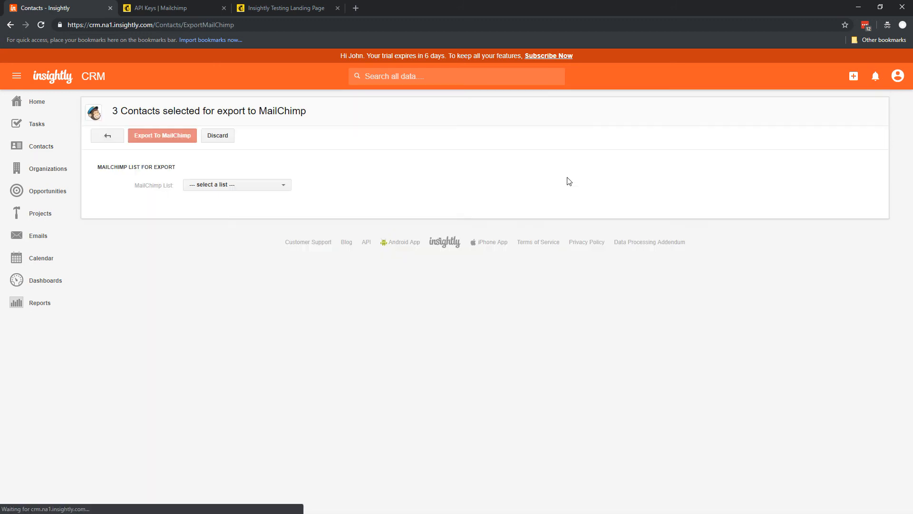
click(268, 189)
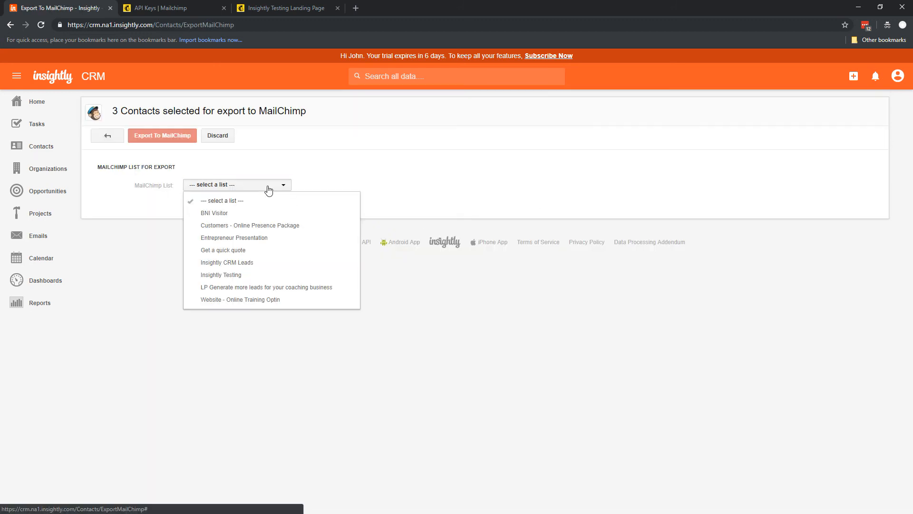
click(233, 275)
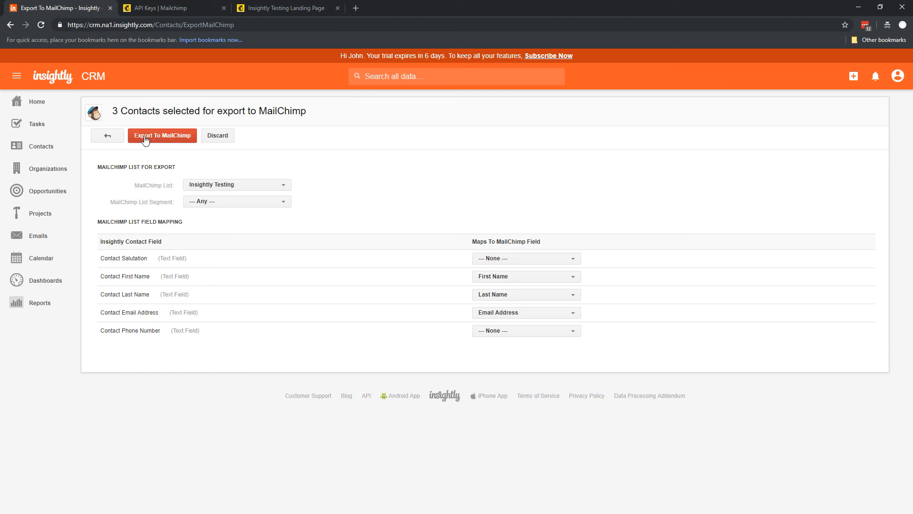
click(168, 138)
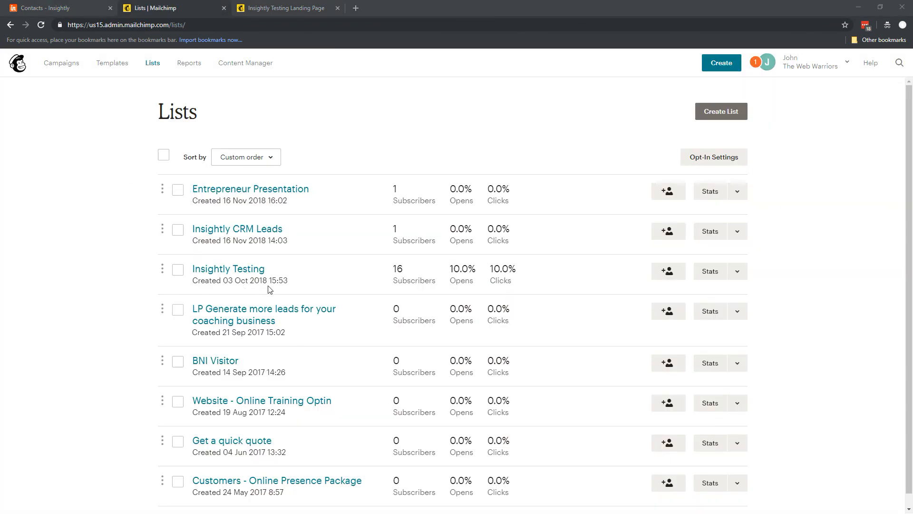
In Mailchimp, open the Insightly Testing list, show 25 subscribers per page, and compare them with the new contacts in Insightly
click(241, 270)
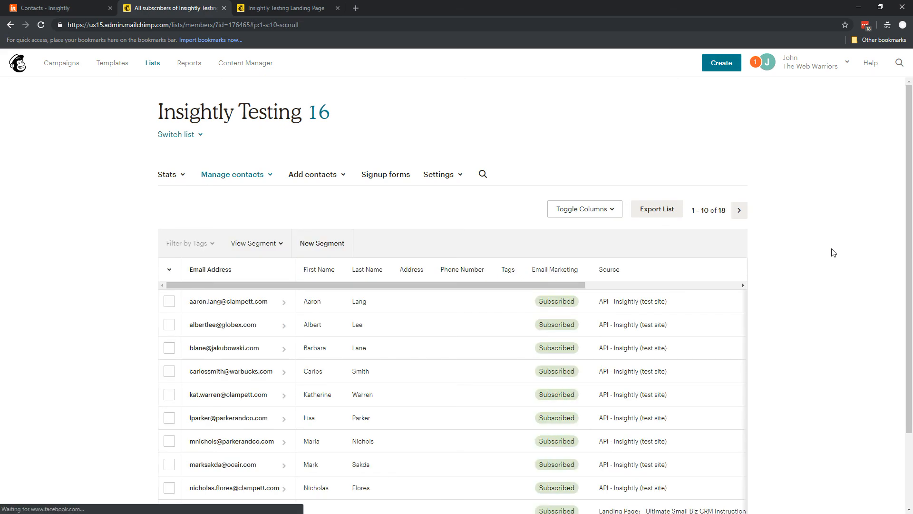
scroll(834, 276, down, 2)
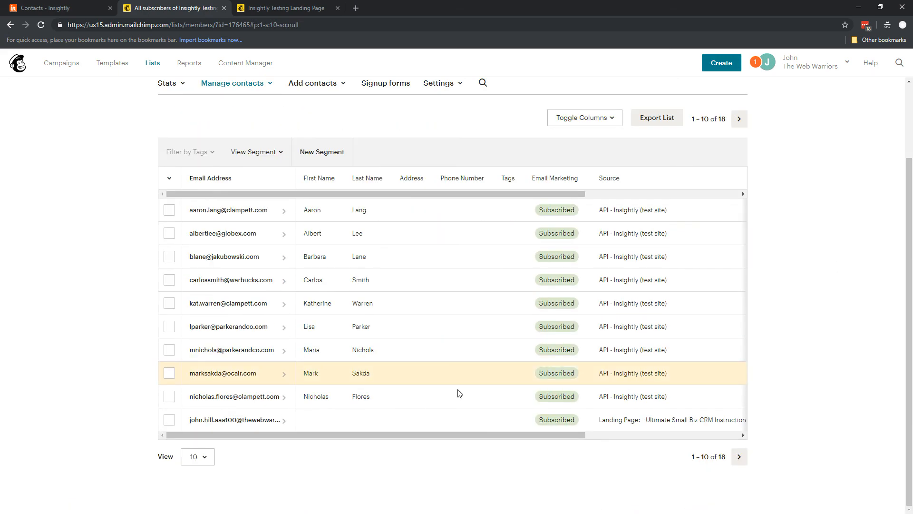
click(205, 457)
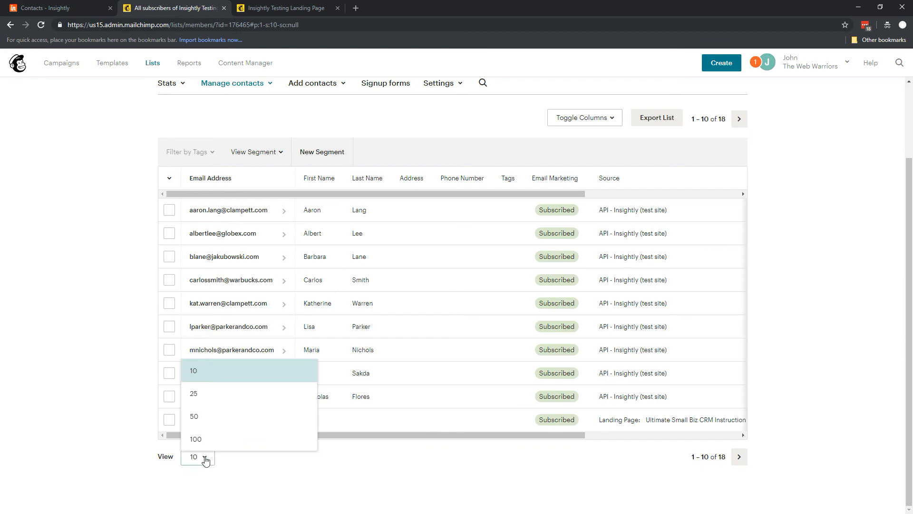
click(202, 393)
scroll(742, 288, down, 1)
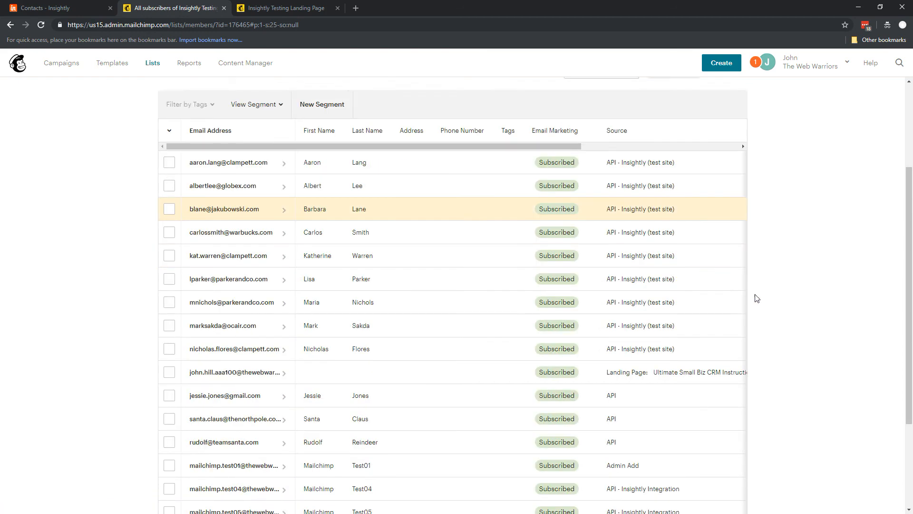
scroll(757, 298, down, 3)
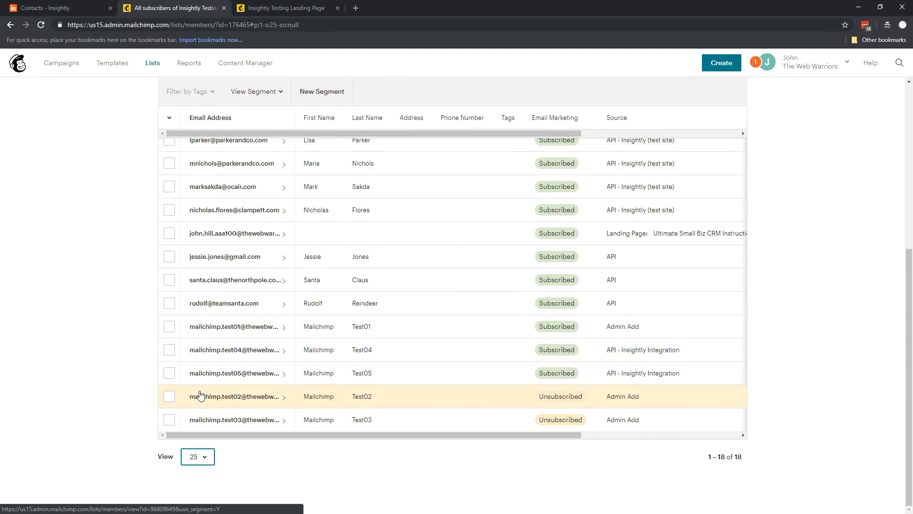
key(ctrl+shift+Tab)
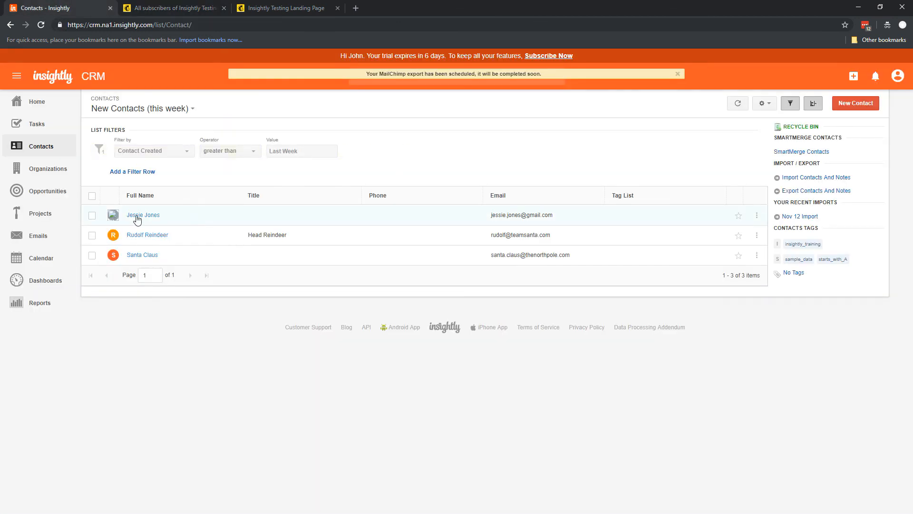
key(ctrl+Tab)
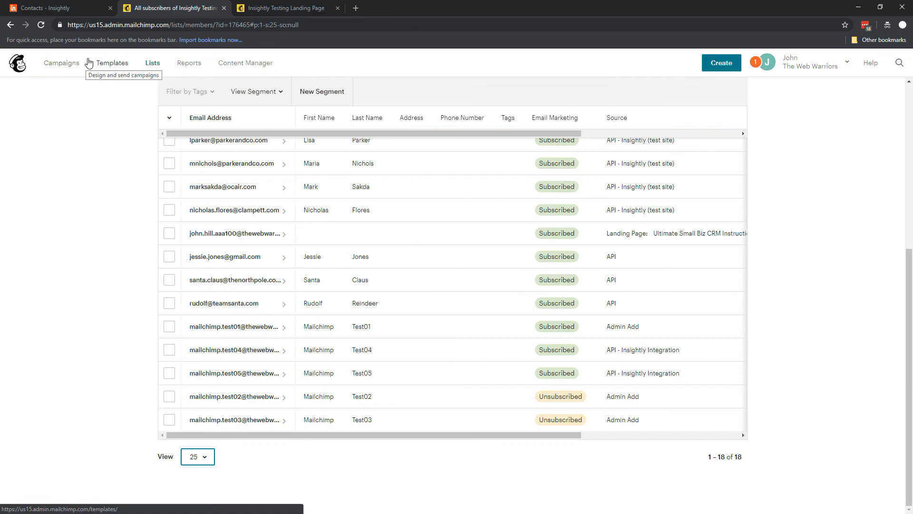
key(alt+Tab)
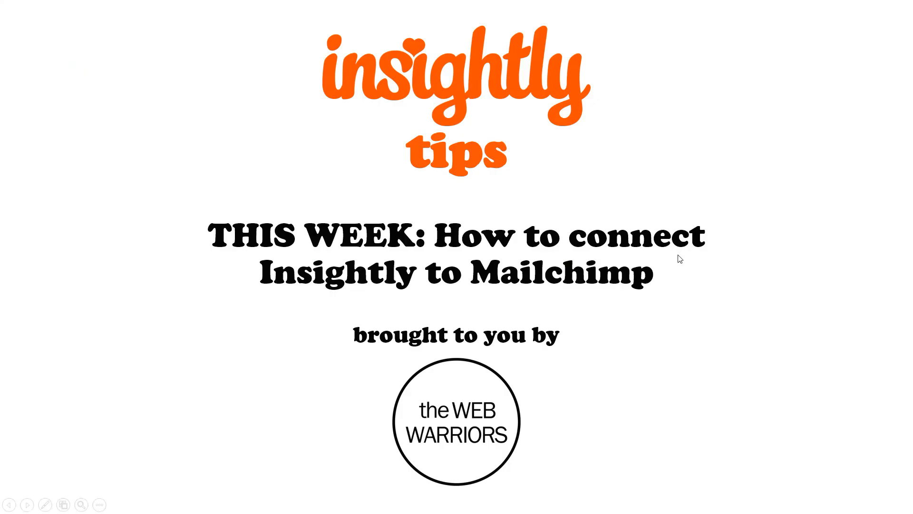